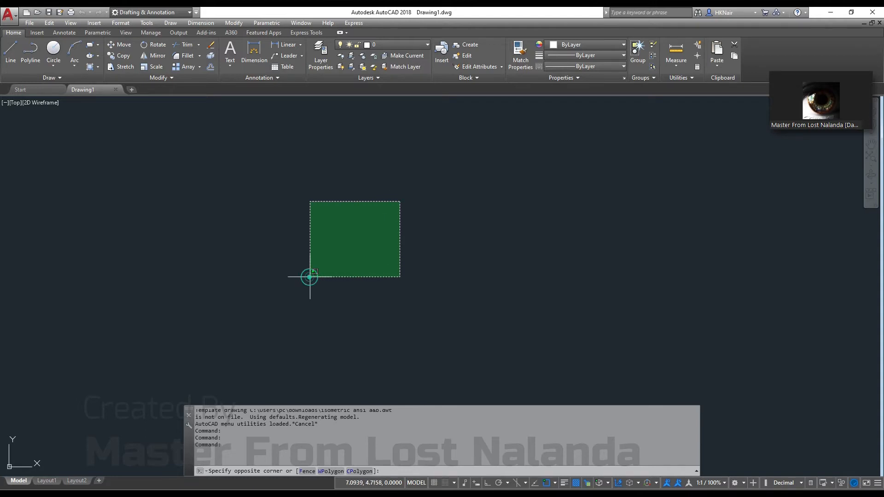
- Load the customization file Layer1.mnu from the Desktop with MENULOAD and close the customization dialog
{"action": "type", "text": "menuload"}
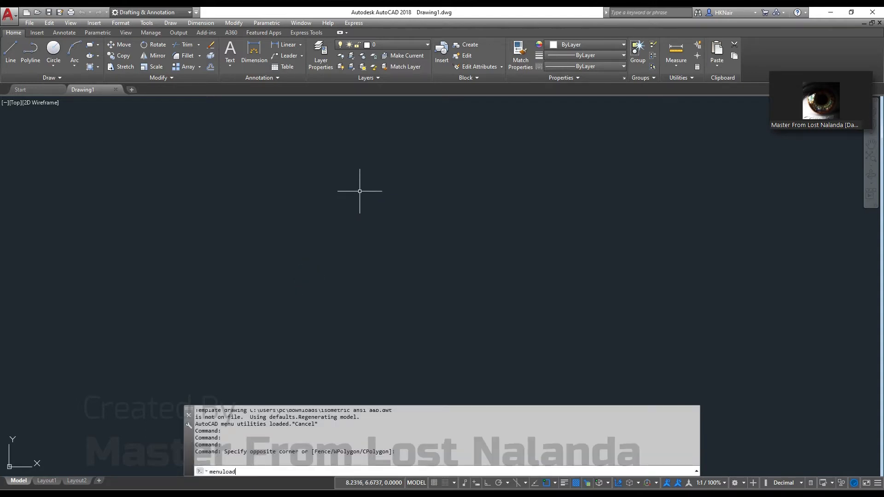
{"action": "key", "text": "Return"}
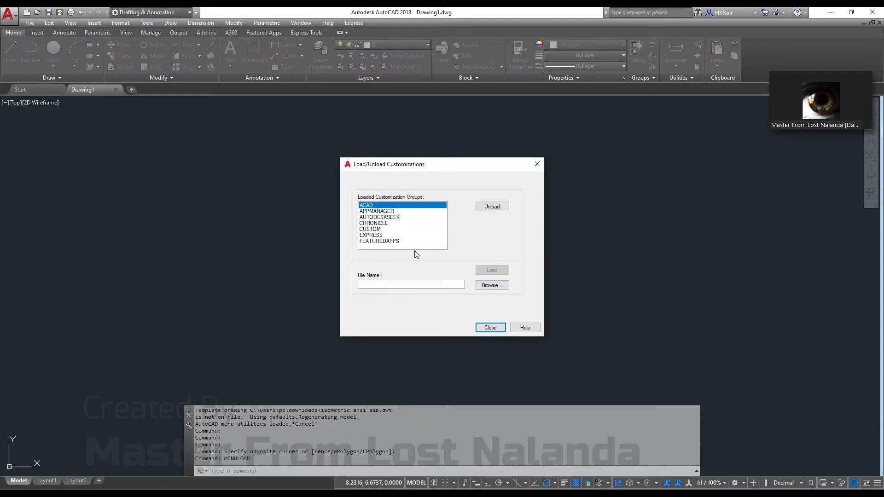
{"action": "left_click", "coordinate": [492, 285]}
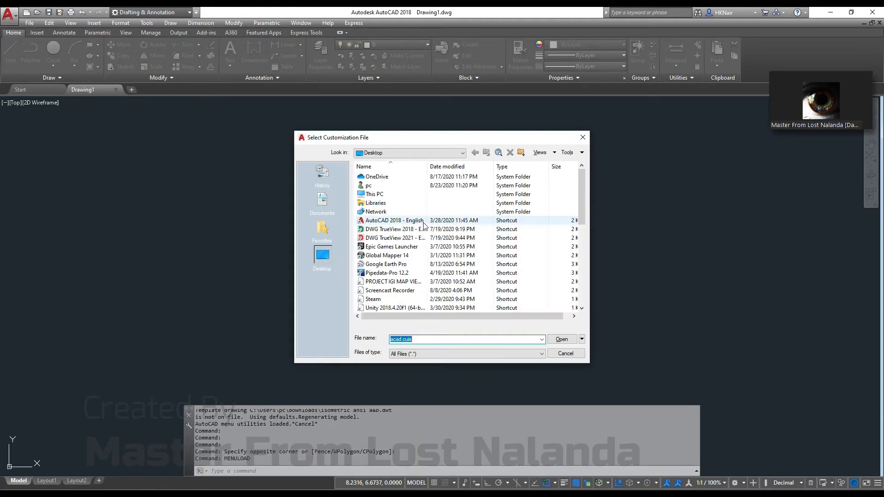
{"action": "scroll", "coordinate": [423, 244], "scroll_direction": "down", "scroll_amount": 3}
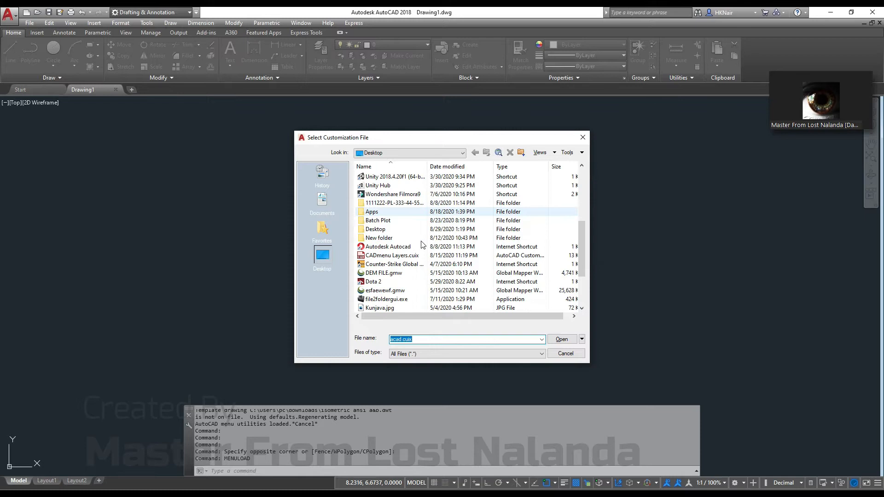
{"action": "scroll", "coordinate": [399, 282], "scroll_direction": "down", "scroll_amount": 3}
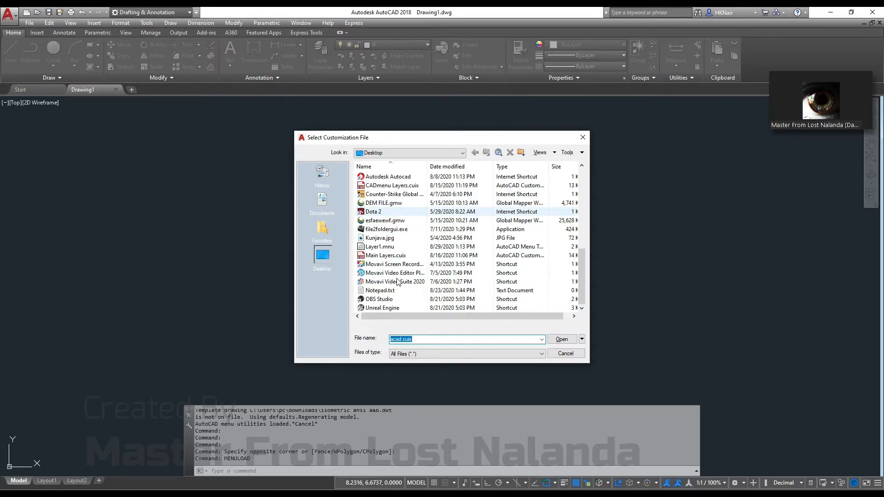
{"action": "double_click", "coordinate": [382, 246]}
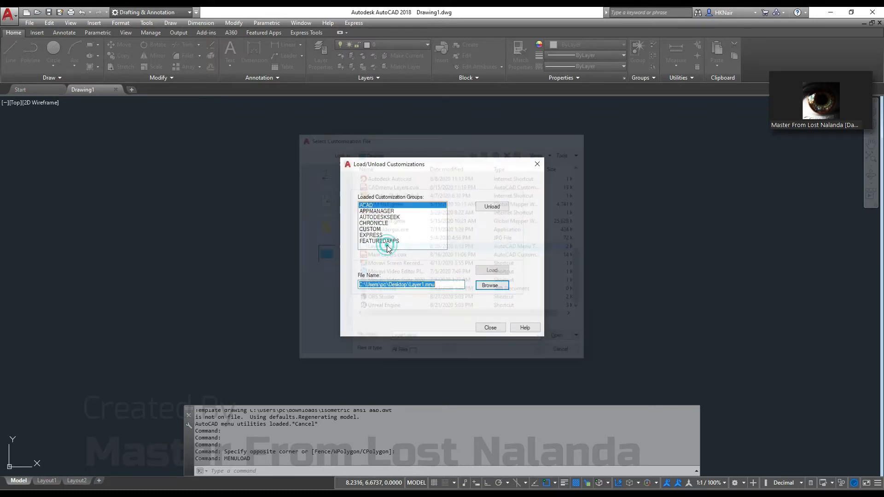
{"action": "left_click", "coordinate": [493, 272]}
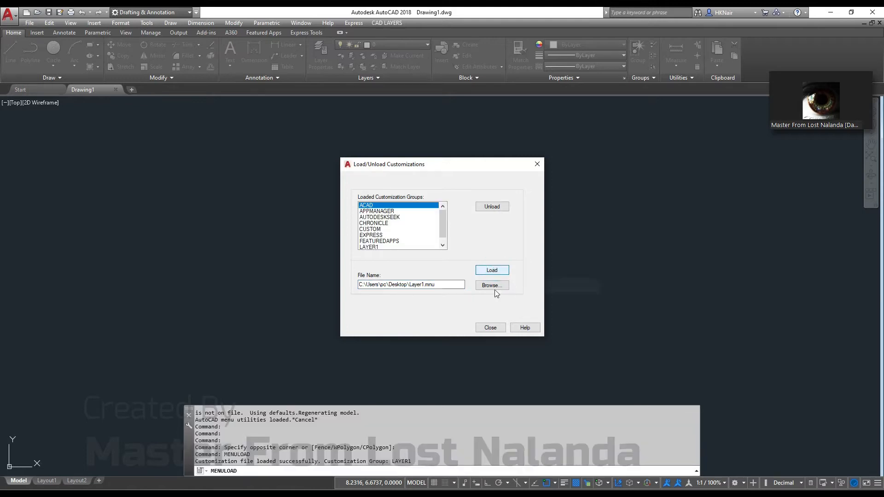
{"action": "left_click", "coordinate": [491, 328]}
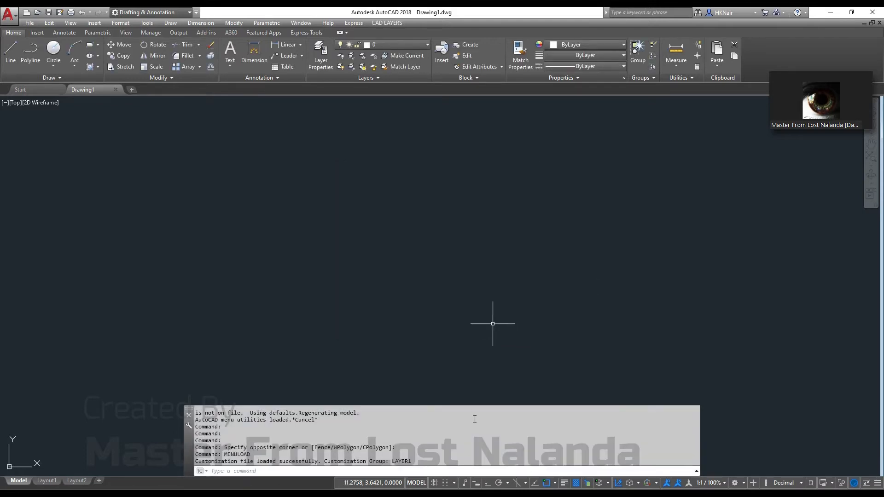
- Create the REV1 revision tag block with the CAD LAYERS revision cloud macro
{"action": "left_click", "coordinate": [389, 23]}
{"action": "mouse_move", "coordinate": [401, 55]}
{"action": "mouse_move", "coordinate": [487, 54]}
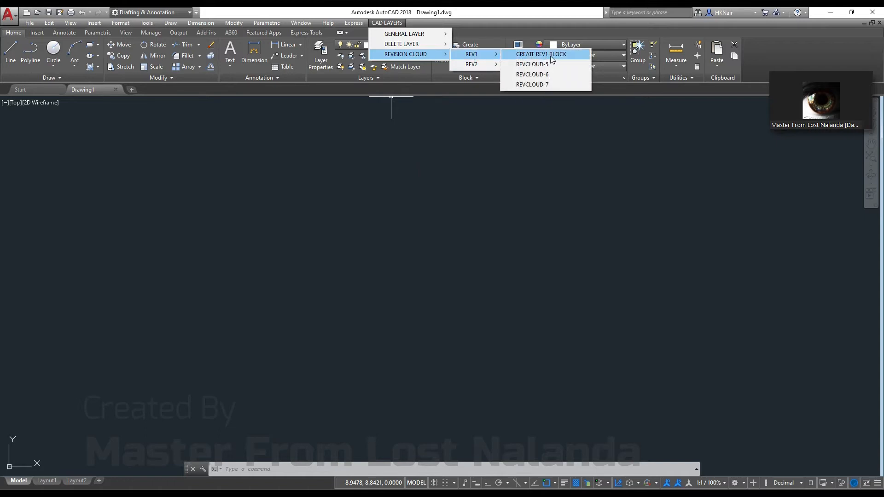
{"action": "left_click", "coordinate": [551, 56]}
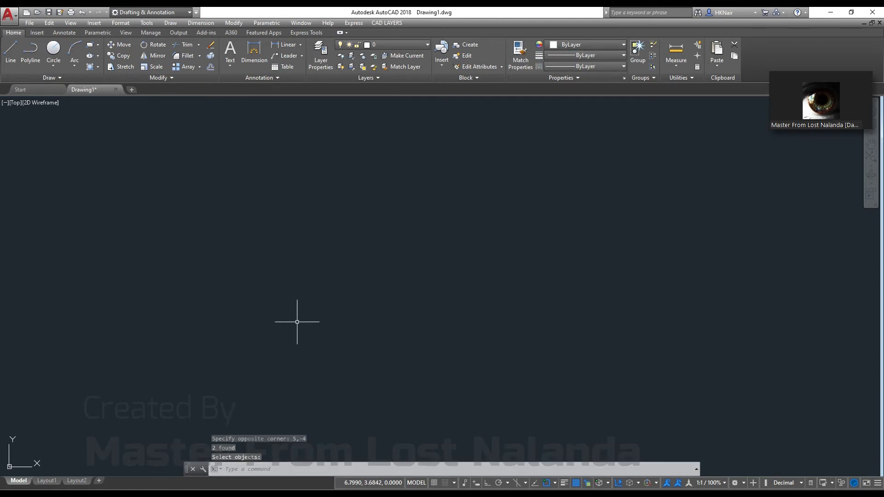
- Check the REV1 block's preview with the Insert command without placing the block
{"action": "type", "text": "i"}
{"action": "key", "text": "Return"}
{"action": "left_click", "coordinate": [503, 195]}
{"action": "left_click", "coordinate": [349, 205]}
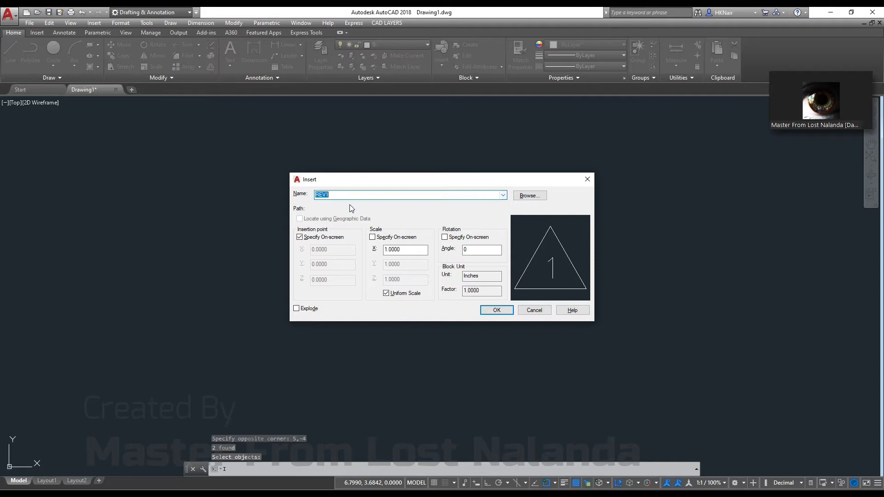
{"action": "key", "text": "Return"}
- Draw a rectangle above and to the right of the drawing origin
{"action": "type", "text": "rec"}
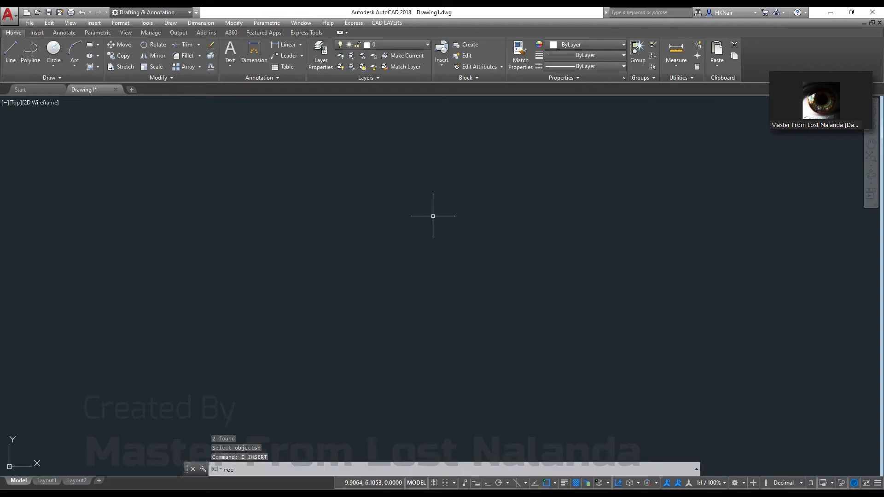
{"action": "key", "text": "Return"}
{"action": "left_click", "coordinate": [274, 151]}
{"action": "scroll", "coordinate": [324, 213], "scroll_direction": "down", "scroll_amount": 8}
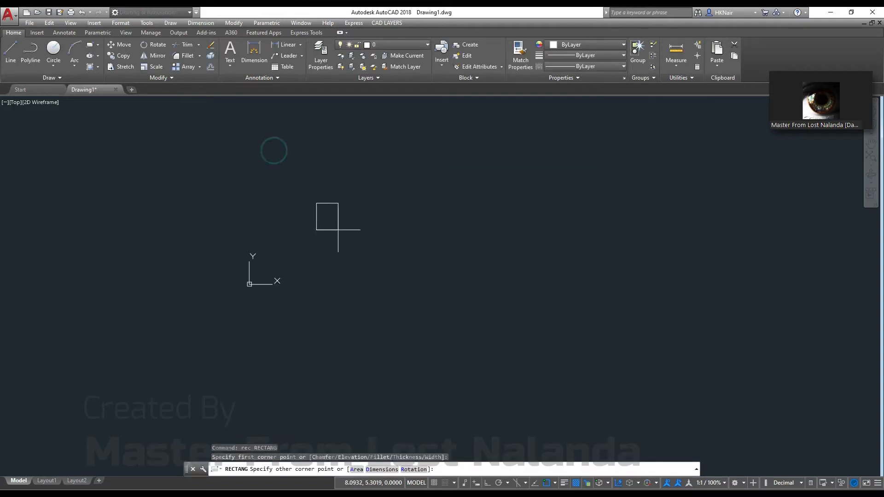
{"action": "left_click", "coordinate": [437, 278]}
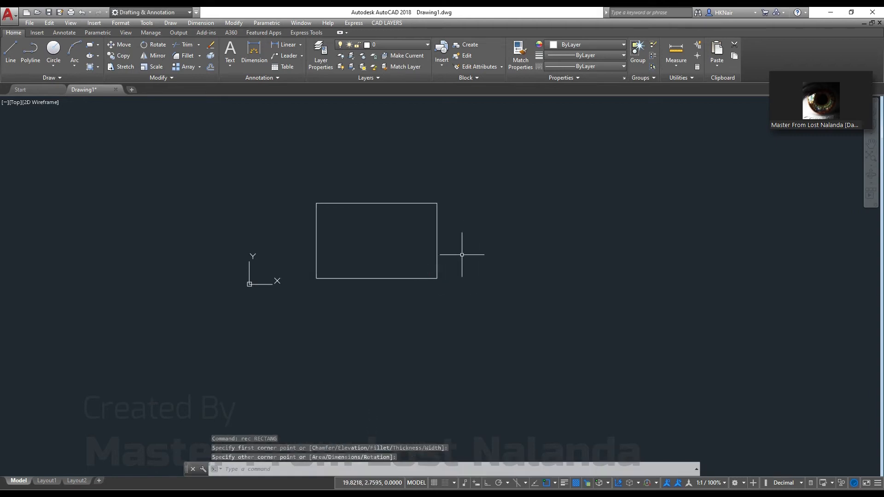
- Convert the rectangle into a REV1 revision cloud with arc length 5 and place the REV1 tag against its right edge
{"action": "left_click", "coordinate": [386, 24]}
{"action": "mouse_move", "coordinate": [472, 54]}
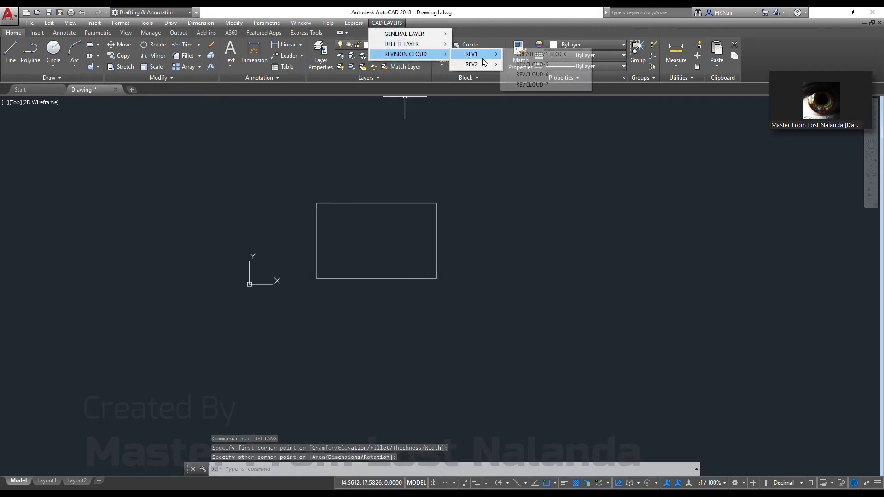
{"action": "left_click", "coordinate": [532, 64]}
{"action": "left_click", "coordinate": [407, 203]}
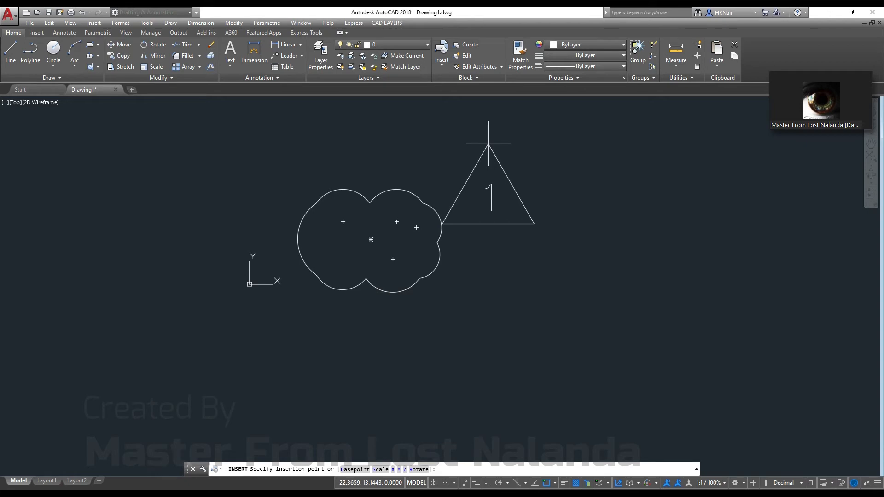
{"action": "scroll", "coordinate": [486, 145], "scroll_direction": "up", "scroll_amount": 6}
{"action": "scroll", "coordinate": [485, 148], "scroll_direction": "down", "scroll_amount": 5}
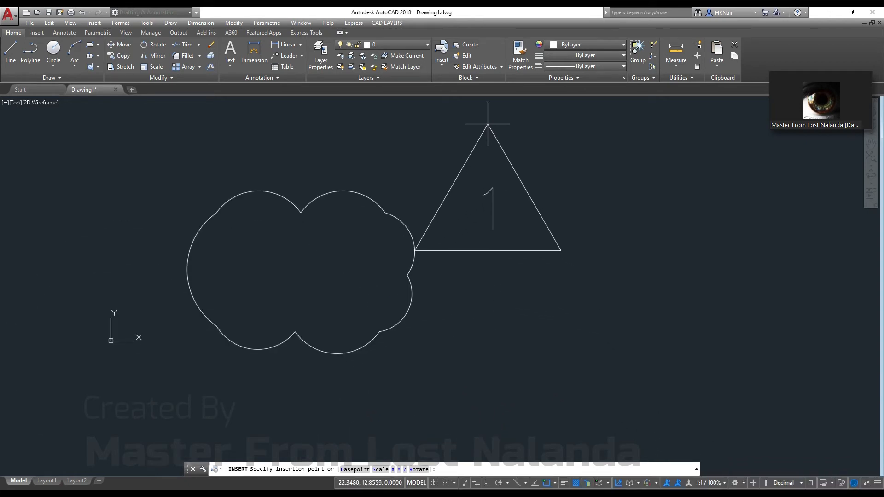
{"action": "left_click", "coordinate": [487, 123]}
{"action": "key", "text": "Return"}
{"action": "key", "text": "Return"}
{"action": "key", "text": "Return"}
- Draw a closed stepped polyline with Ortho on, to the right of the REV1 cloud
{"action": "scroll", "coordinate": [267, 183], "scroll_direction": "down", "scroll_amount": 6}
{"action": "middle_click_drag", "start_coordinate": [380, 176], "coordinate": [339, 263]}
{"action": "type", "text": "pl"}
{"action": "key", "text": "Return"}
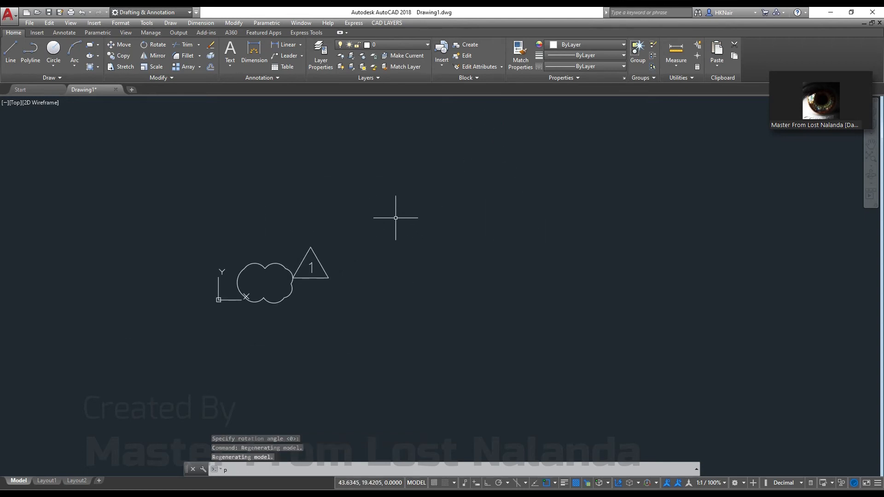
{"action": "left_click", "coordinate": [381, 251]}
{"action": "key", "text": "F8"}
{"action": "left_click", "coordinate": [390, 171]}
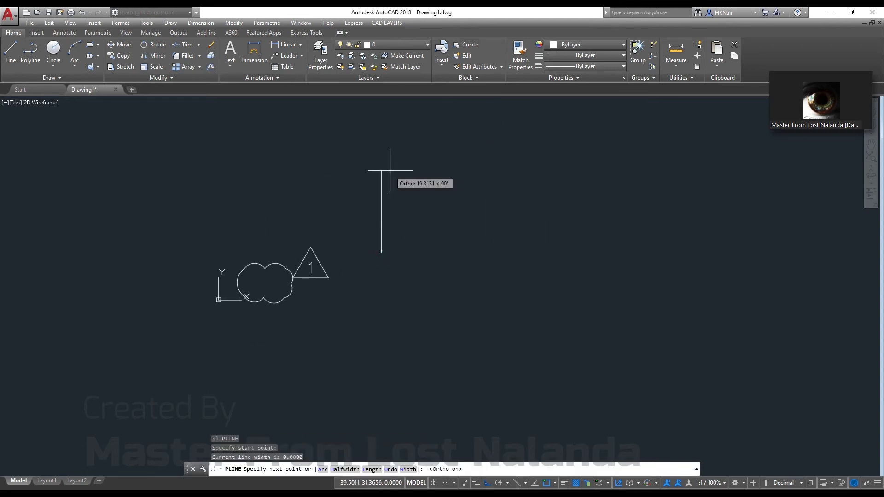
{"action": "left_click", "coordinate": [468, 171]}
{"action": "left_click", "coordinate": [467, 257]}
{"action": "left_click", "coordinate": [576, 256]}
{"action": "left_click", "coordinate": [576, 361]}
{"action": "left_click", "coordinate": [364, 361]}
{"action": "type", "text": "c"}
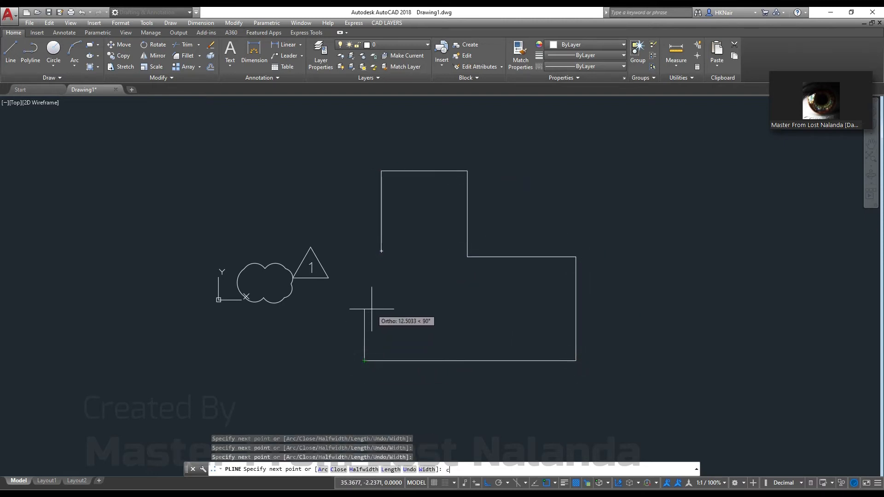
{"action": "key", "text": "Return"}
- Convert the stepped polyline into a REV2 revision cloud with arc length 7 and place the REV2 tag at its bottom edge
{"action": "left_click", "coordinate": [391, 23]}
{"action": "left_click", "coordinate": [398, 44]}
{"action": "left_click", "coordinate": [458, 371]}
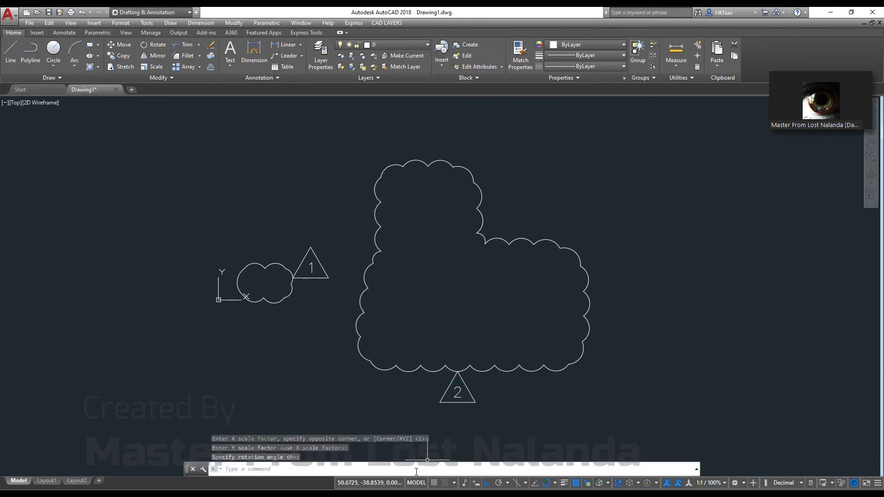
- Examine the command history for the REVCLOUD prompts and the REV2 block insertion
{"action": "key", "text": "F2"}
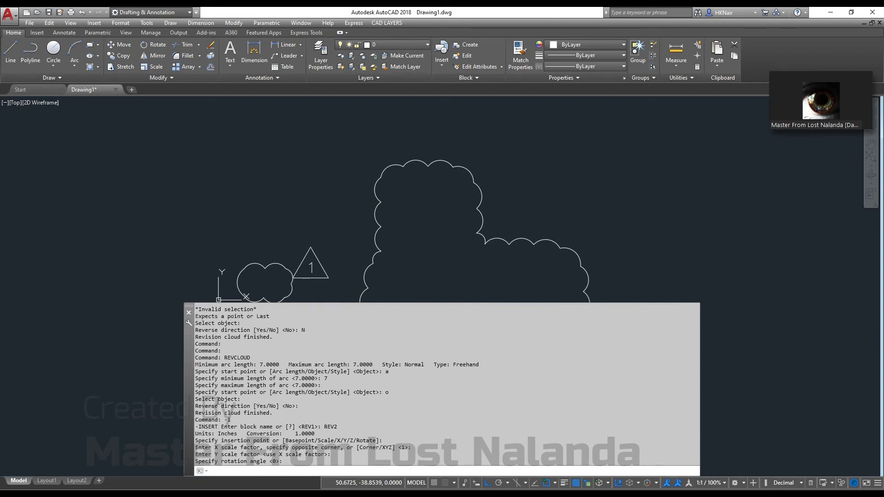
{"action": "left_click_drag", "start_coordinate": [250, 401], "coordinate": [203, 405]}
{"action": "left_click_drag", "start_coordinate": [275, 413], "coordinate": [213, 431]}
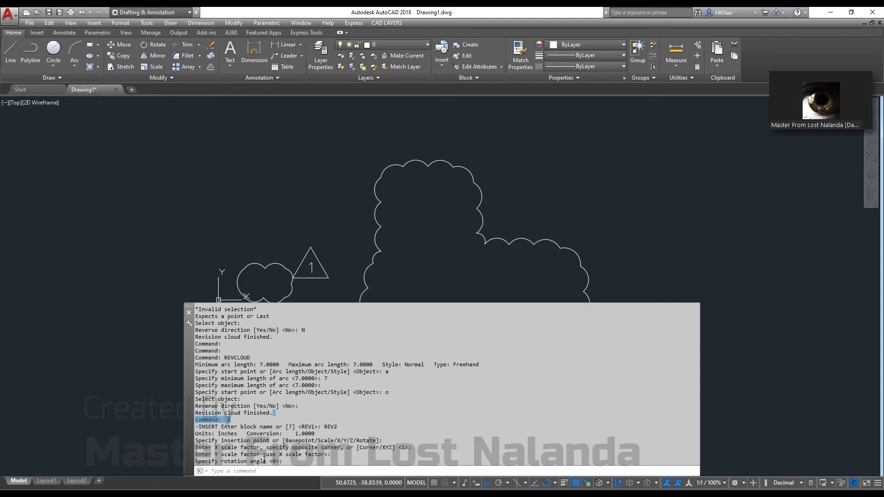
{"action": "left_click", "coordinate": [309, 454]}
{"action": "left_click", "coordinate": [654, 197]}
{"action": "left_click", "coordinate": [602, 223]}
- Draw a second closed stepped polyline with one slanted closing edge, to the upper right of the REV2 cloud
{"action": "middle_click_drag", "start_coordinate": [592, 169], "coordinate": [350, 129]}
{"action": "type", "text": "pl"}
{"action": "key", "text": "Return"}
{"action": "left_click", "coordinate": [325, 119]}
{"action": "left_click", "coordinate": [475, 119]}
{"action": "left_click", "coordinate": [475, 260]}
{"action": "left_click", "coordinate": [604, 260]}
{"action": "left_click", "coordinate": [604, 188]}
{"action": "left_click", "coordinate": [519, 188]}
{"action": "middle_click_drag", "start_coordinate": [525, 141], "coordinate": [527, 290]}
{"action": "left_click", "coordinate": [521, 201]}
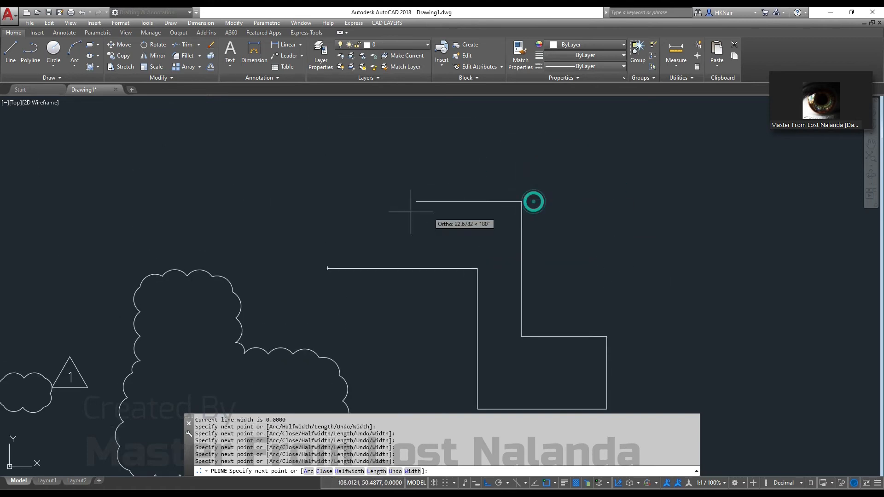
{"action": "left_click", "coordinate": [368, 203]}
{"action": "type", "text": "c"}
{"action": "key", "text": "Return"}
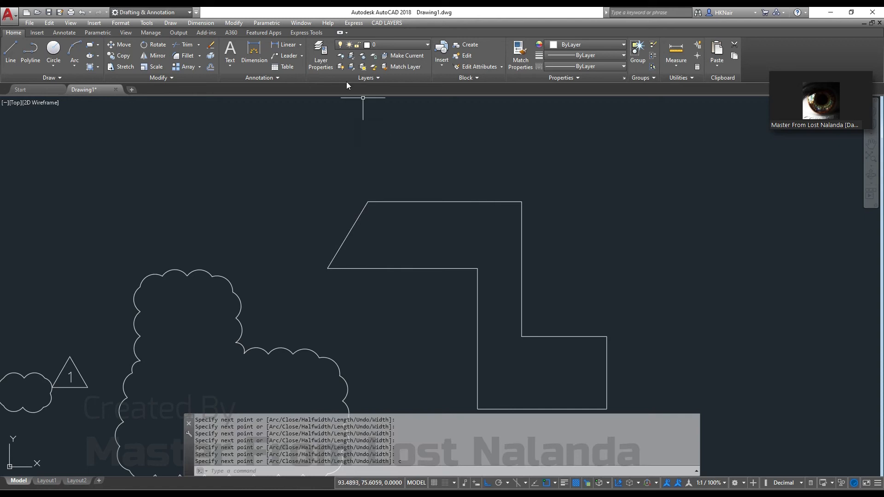
- Convert the second stepped polyline into a REV2 revision cloud with arc length 5 and place the REV2 tag at its upper-right corner
{"action": "left_click", "coordinate": [379, 24]}
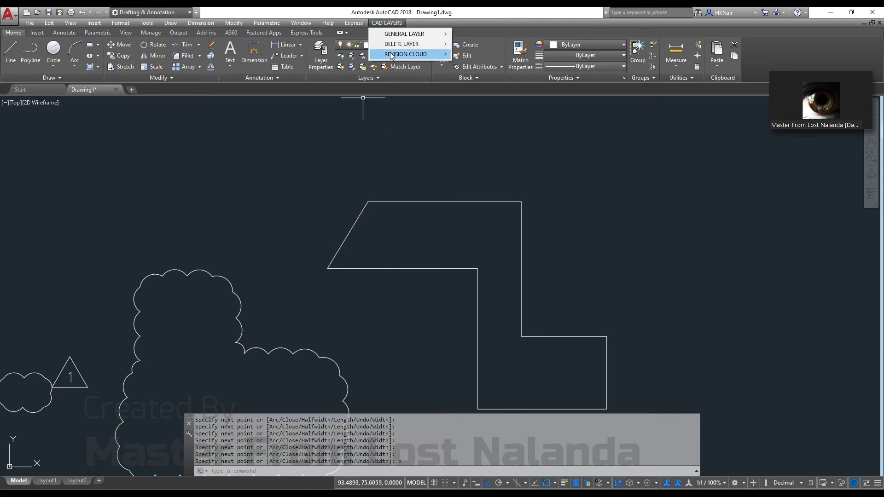
{"action": "mouse_move", "coordinate": [449, 55]}
{"action": "mouse_move", "coordinate": [477, 65]}
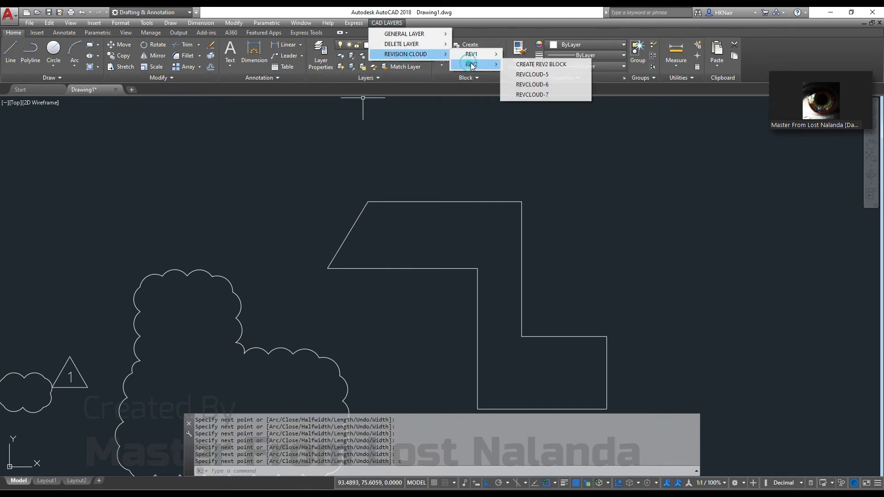
{"action": "left_click", "coordinate": [546, 76]}
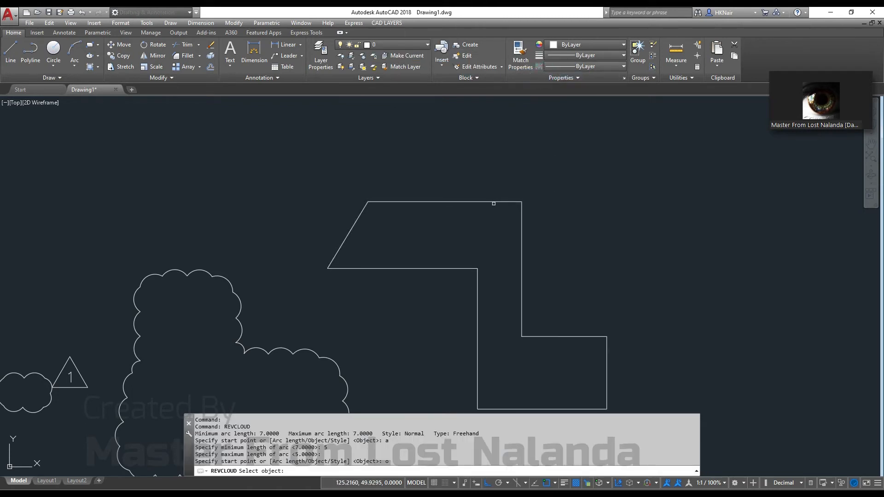
{"action": "left_click", "coordinate": [493, 202]}
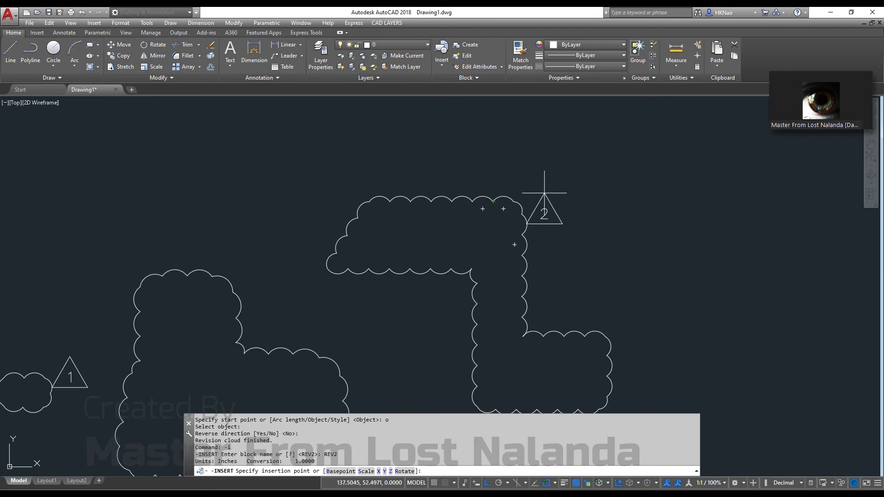
{"action": "left_click", "coordinate": [544, 192]}
{"action": "middle_click_drag", "start_coordinate": [568, 334], "coordinate": [602, 228]}
{"action": "scroll", "coordinate": [461, 165], "scroll_direction": "down", "scroll_amount": 2}
{"action": "middle_click_drag", "start_coordinate": [459, 173], "coordinate": [448, 218]}
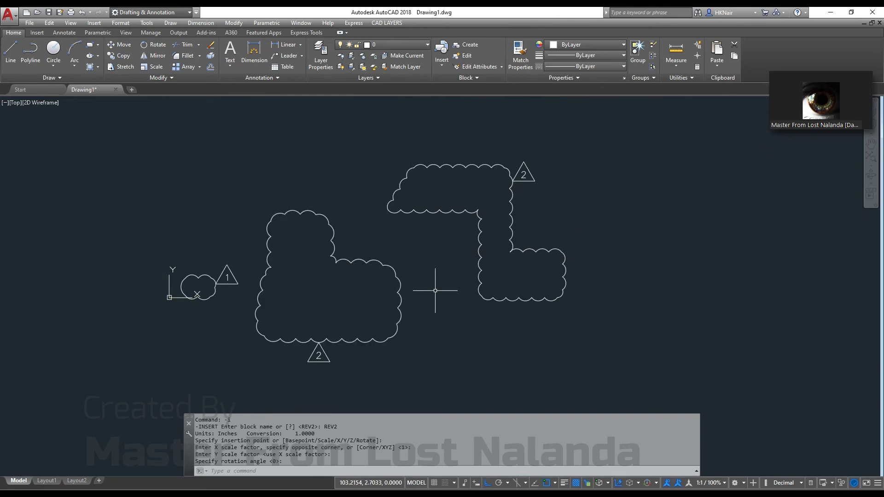
{"action": "key", "text": "F10"}
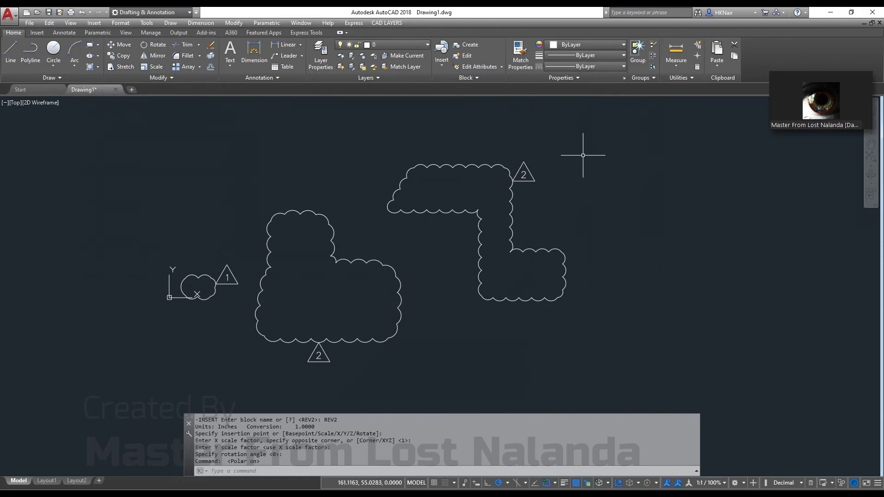
- Switch to Notepad with Layer1.mnu from the desktop and examine the REVISION CLOUD section with its REV1 and REV2 submenus
{"action": "left_click", "coordinate": [829, 13]}
{"action": "double_click", "coordinate": [301, 64]}
{"action": "left_click_drag", "start_coordinate": [479, 383], "coordinate": [193, 288]}
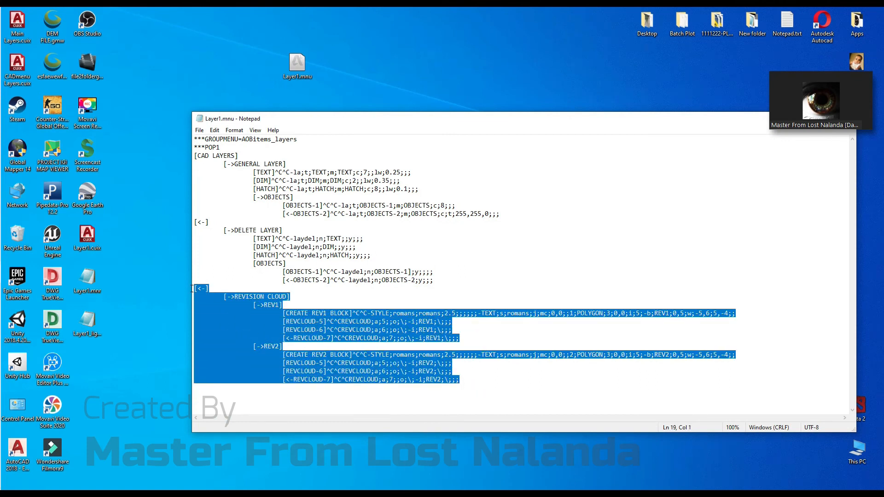
{"action": "left_click_drag", "start_coordinate": [287, 306], "coordinate": [253, 306]}
{"action": "left_click_drag", "start_coordinate": [282, 347], "coordinate": [252, 347]}
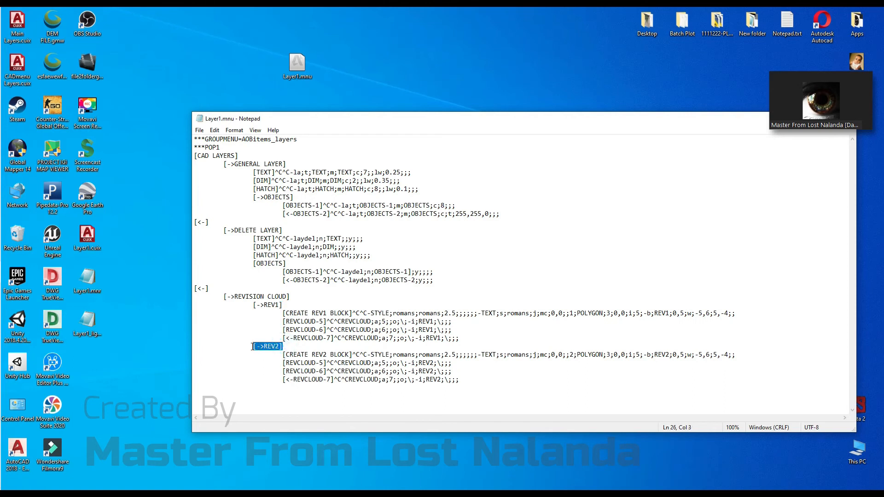
- Examine the CREATE REV1 BLOCK macro's text style, text, polygon and block definition parts
{"action": "left_click_drag", "start_coordinate": [281, 313], "coordinate": [737, 317]}
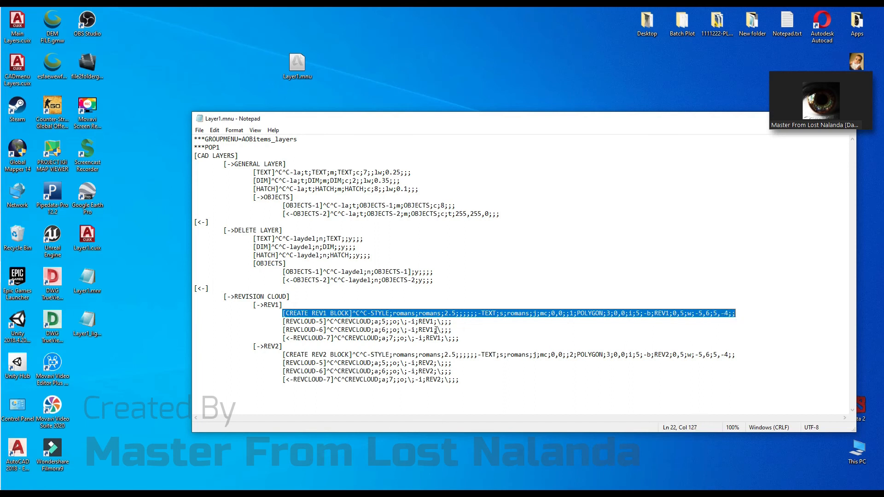
{"action": "left_click_drag", "start_coordinate": [368, 313], "coordinate": [483, 314]}
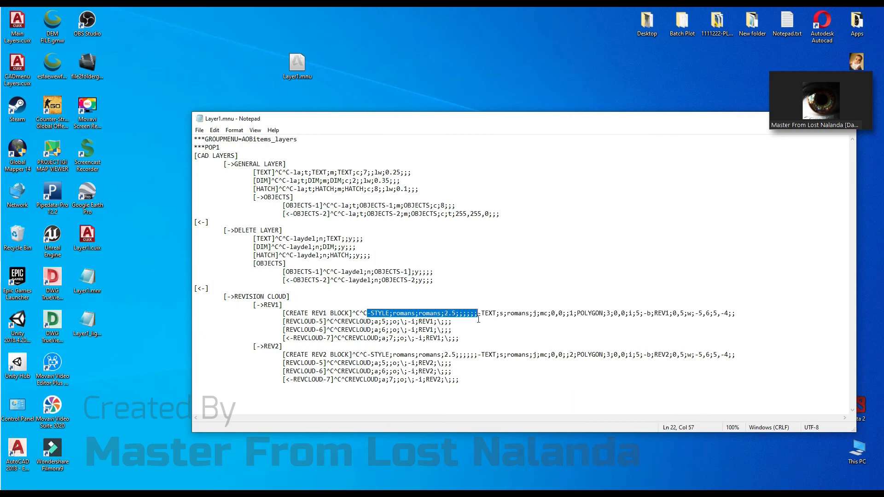
{"action": "left_click_drag", "start_coordinate": [478, 313], "coordinate": [567, 315]}
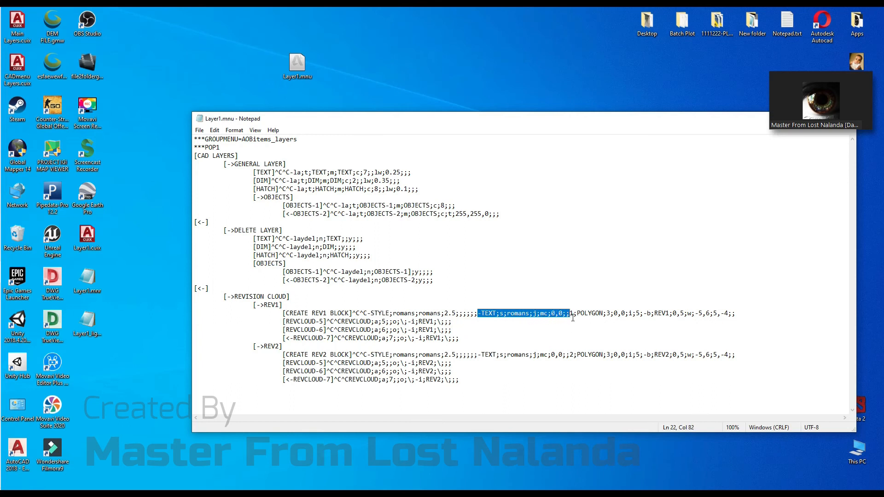
{"action": "left_click_drag", "start_coordinate": [570, 313], "coordinate": [637, 315]}
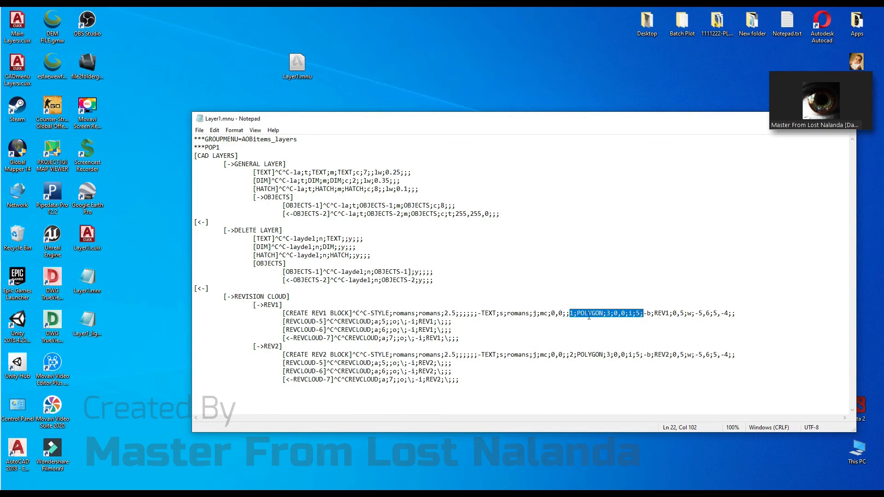
{"action": "left_click", "coordinate": [644, 313]}
{"action": "left_click_drag", "start_coordinate": [644, 313], "coordinate": [730, 313]}
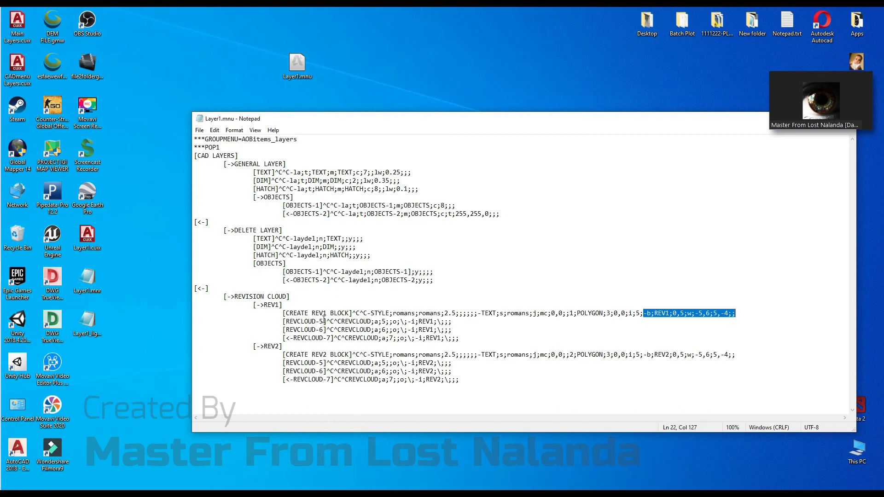
- Examine the arc lengths in the REV1 REVCLOUD macros and the REV1 block name they insert
{"action": "double_click", "coordinate": [384, 322]}
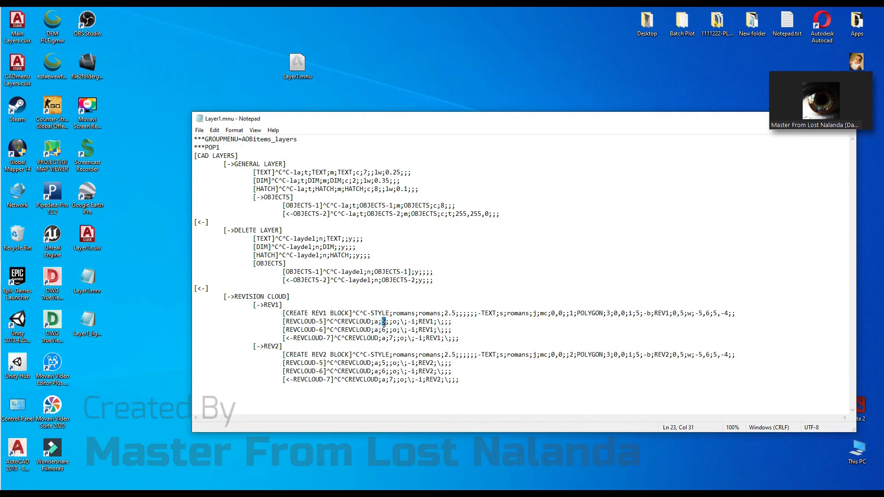
{"action": "double_click", "coordinate": [384, 330]}
{"action": "double_click", "coordinate": [391, 338]}
{"action": "left_click_drag", "start_coordinate": [434, 321], "coordinate": [413, 321]}
{"action": "left_click_drag", "start_coordinate": [671, 313], "coordinate": [662, 315]}
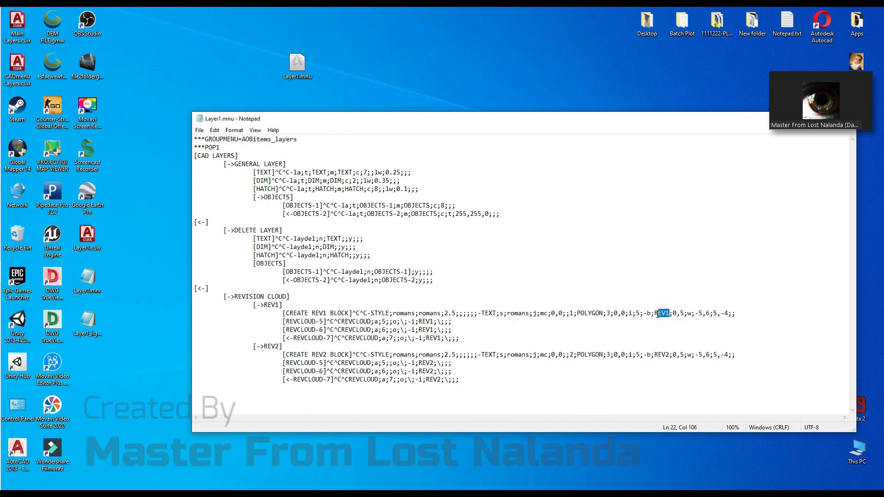